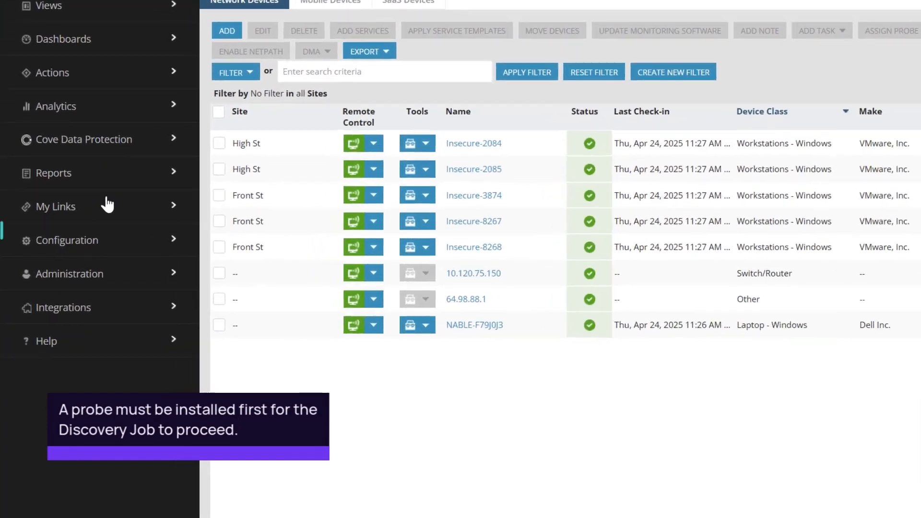
- Start adding a new asset discovery job from the Discovery Jobs configuration
left_click(114, 241)
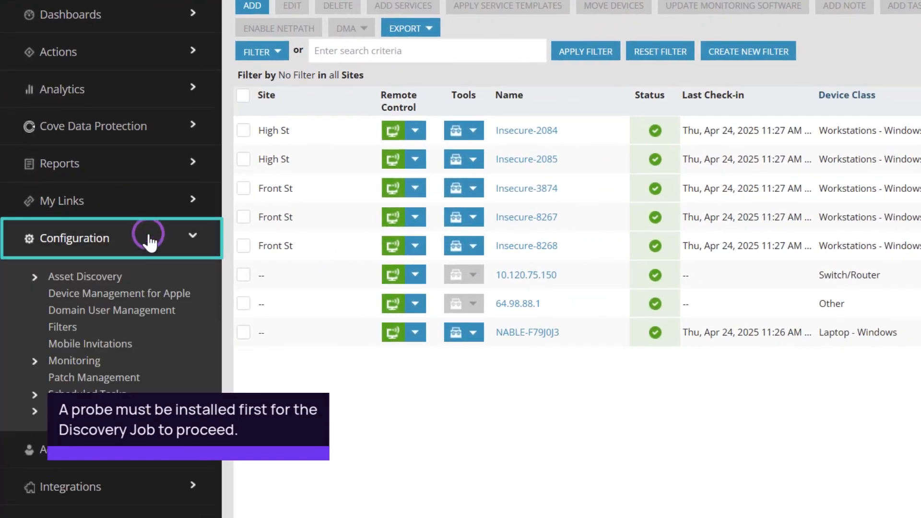
left_click(36, 277)
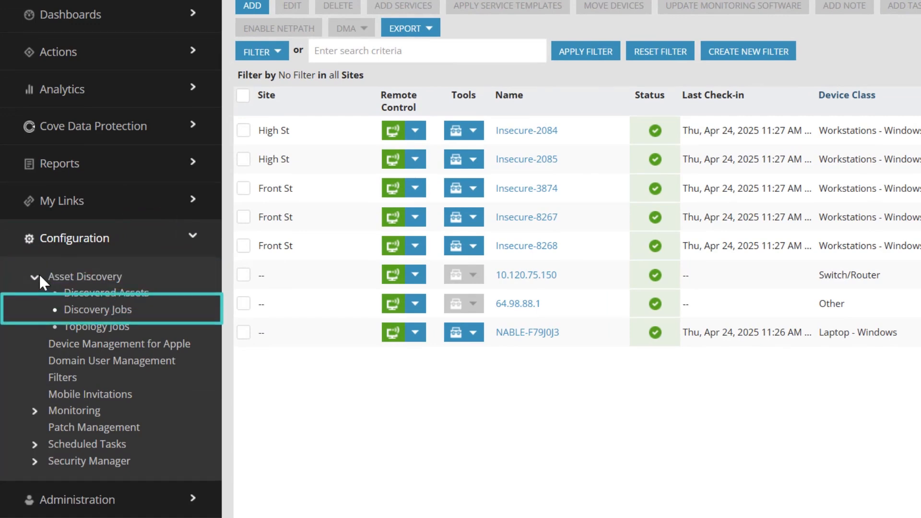
left_click(85, 312)
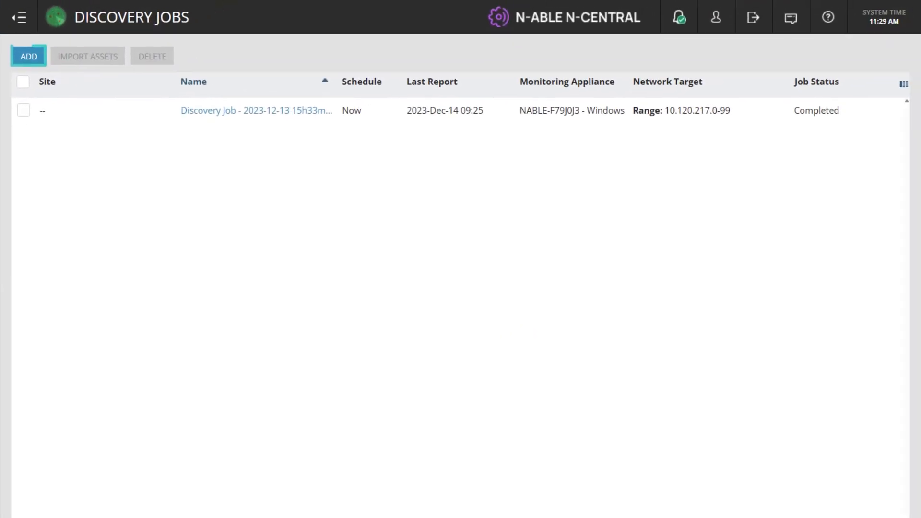
left_click(28, 58)
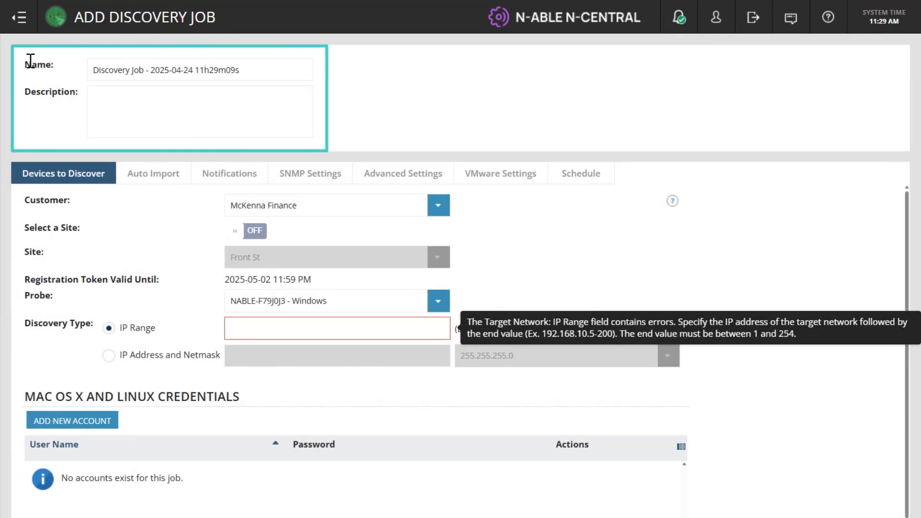
- Name the discovery job "McKenna Daily Discovery" and enter "Runs daily" as its description
left_click(97, 70)
key("ctrl+a")
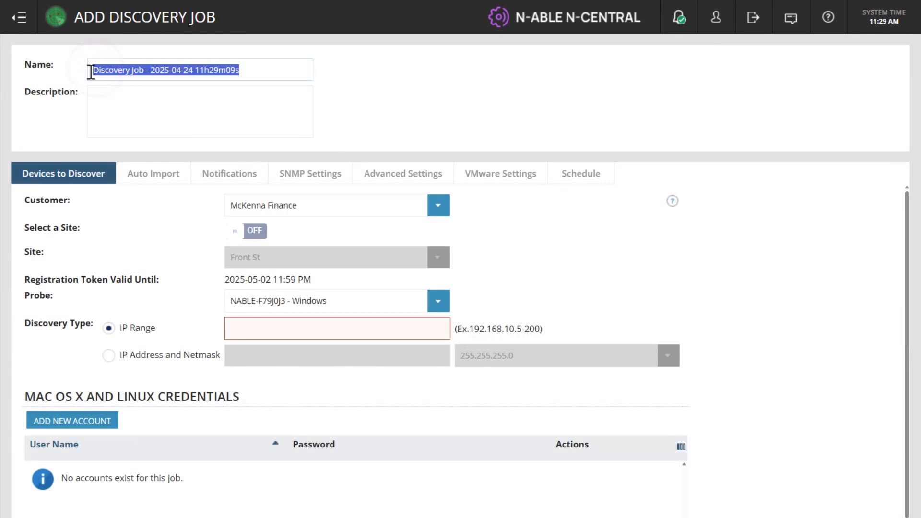
key("BackSpace")
type("McKenna Daily Discovery")
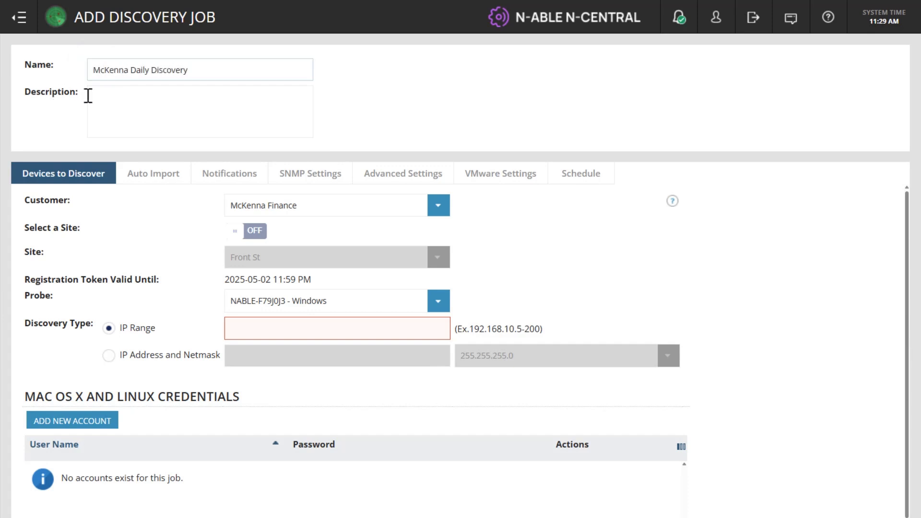
left_click(104, 97)
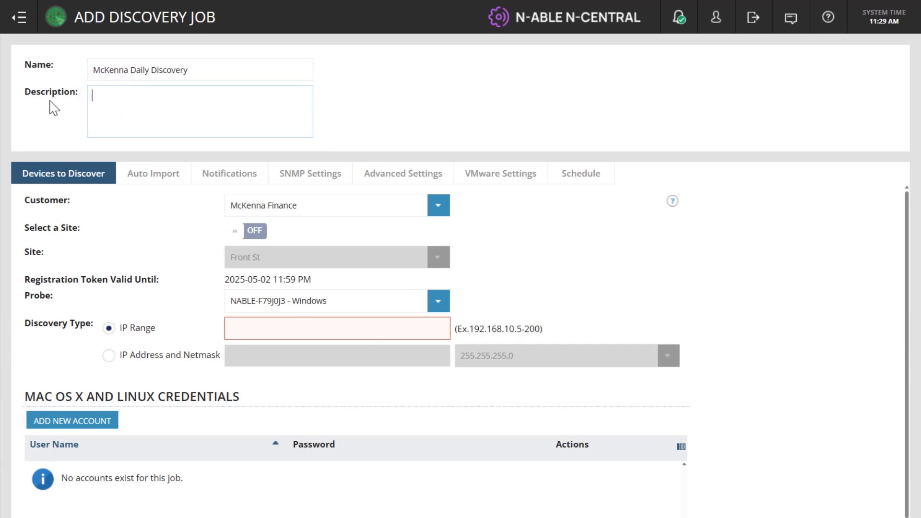
type("Runs daily")
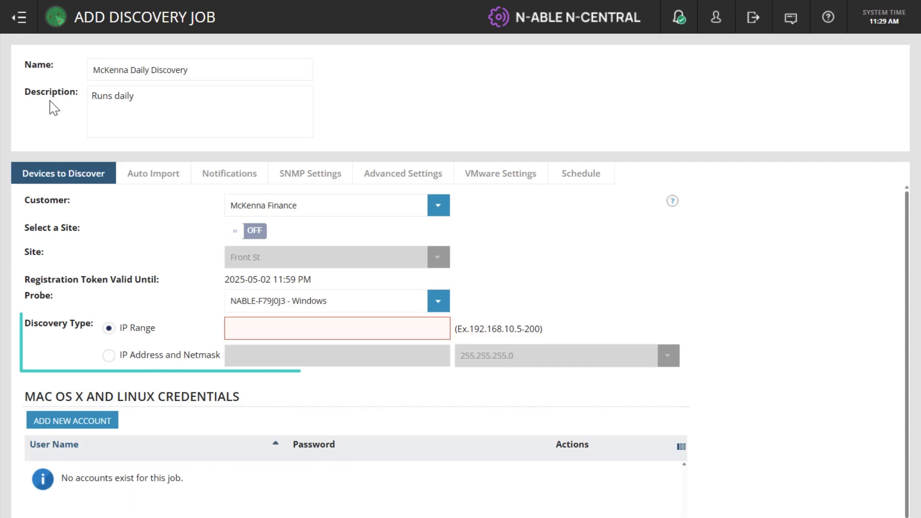
- Set the IP range of the devices to discover to 10.120.217.100-199
left_click(237, 326)
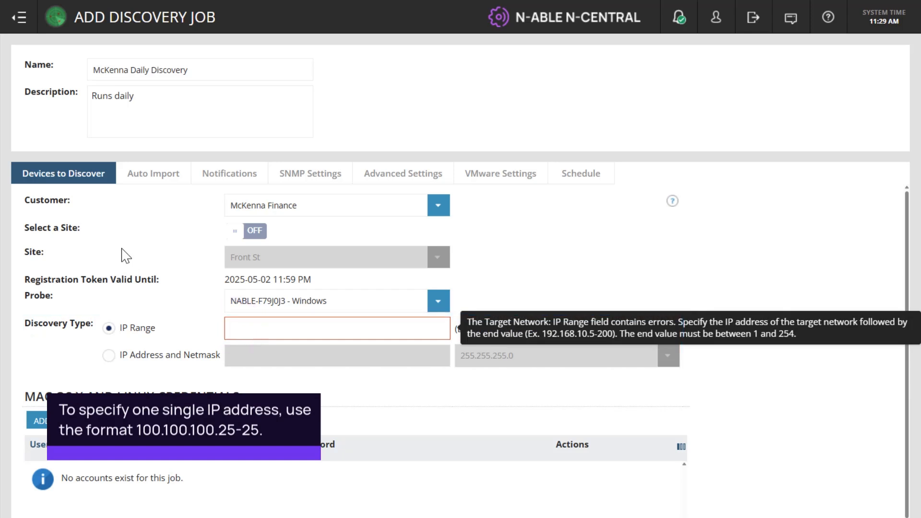
type("10.120.21")
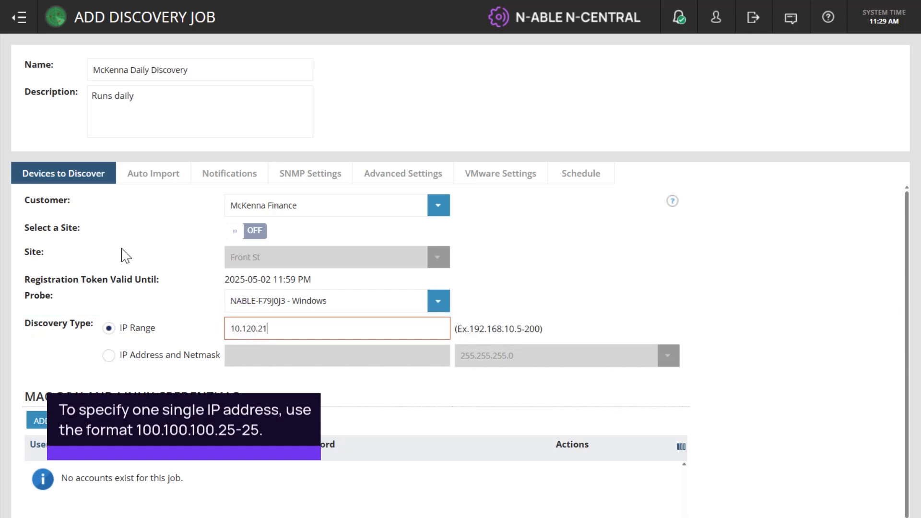
type("7.100-199")
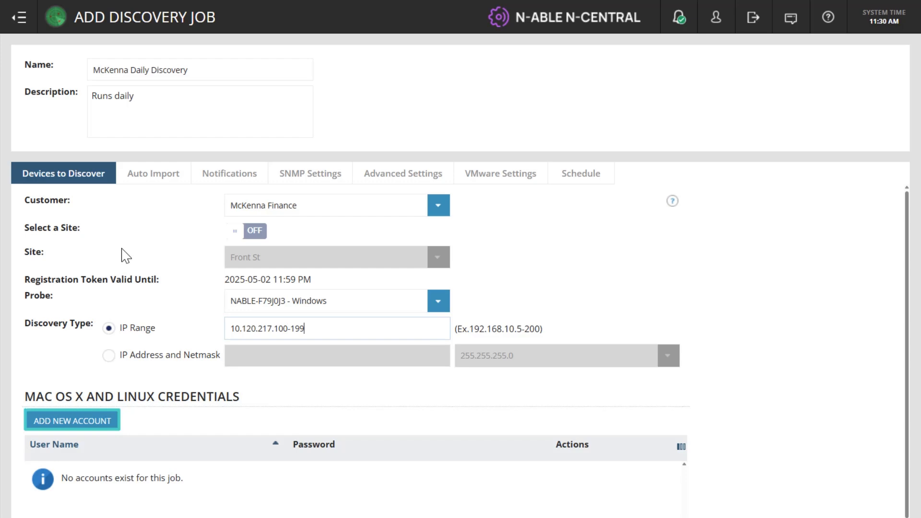
- Review the job's auto-import device classes and its notification, SNMP, advanced and VMware settings
left_click(154, 177)
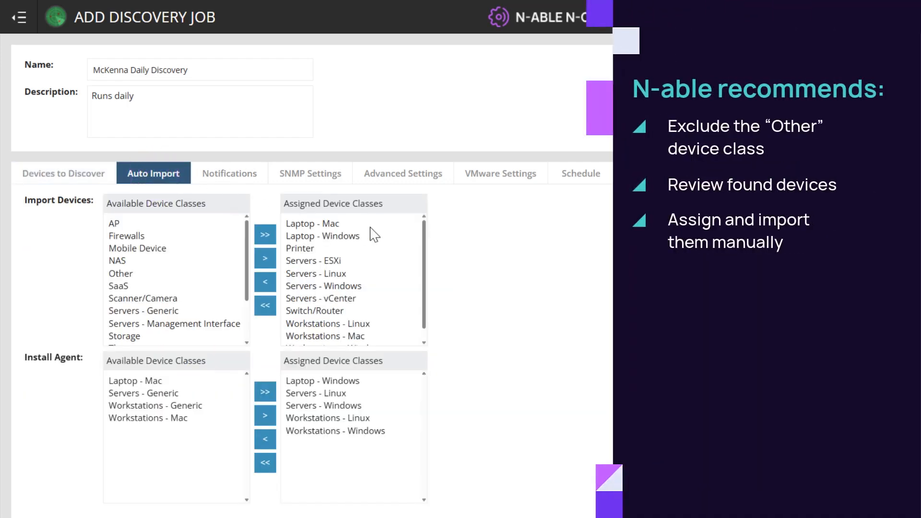
scroll(374, 235, "down", 1)
scroll(374, 235, "up", 1)
scroll(239, 241, "down", 3)
scroll(238, 241, "up", 3)
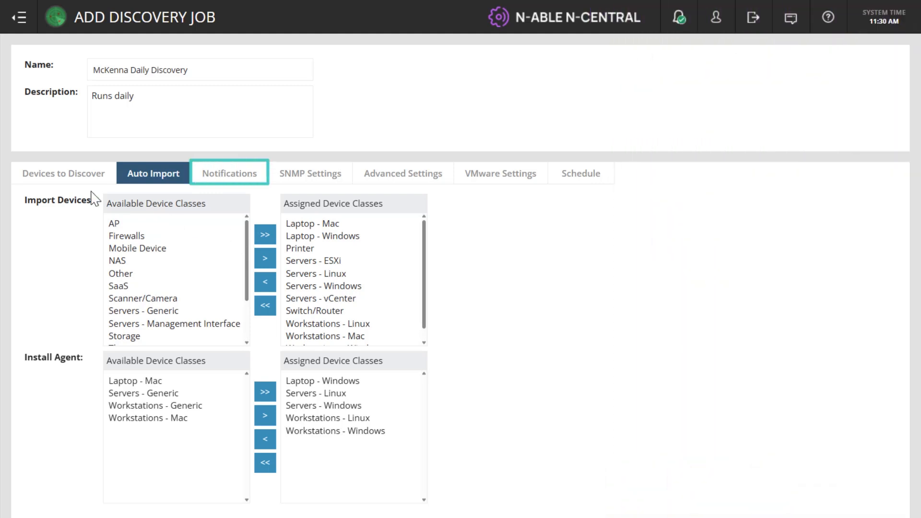
left_click(222, 181)
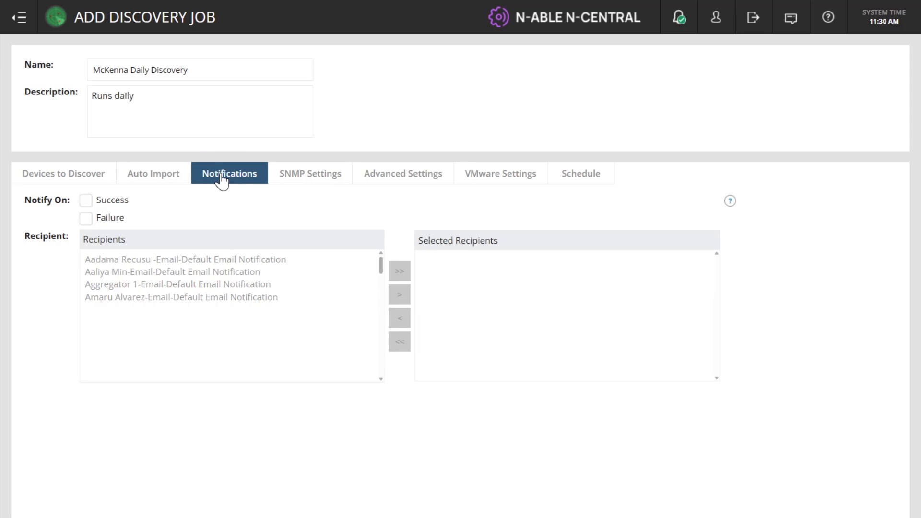
left_click(290, 174)
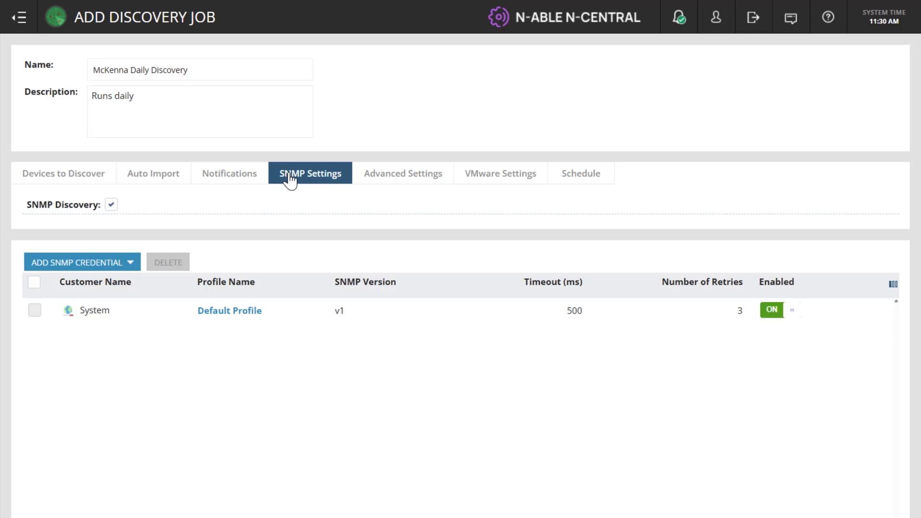
left_click(386, 174)
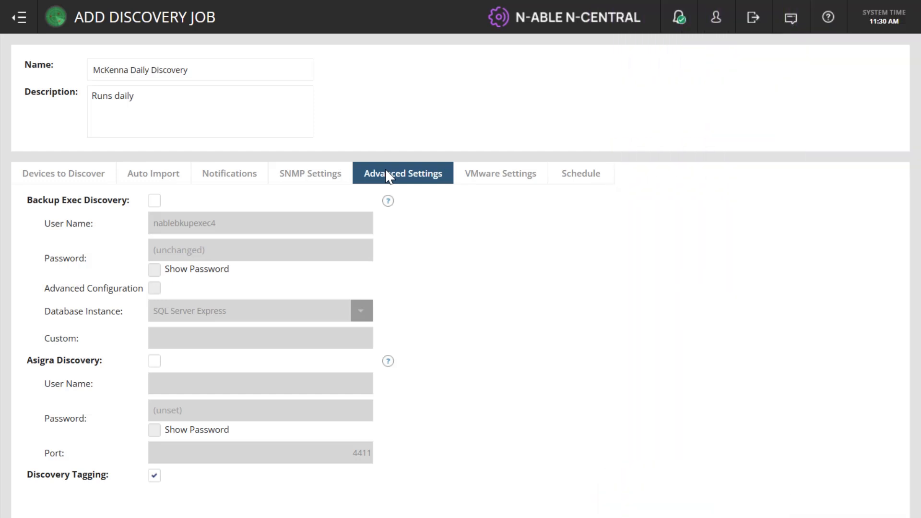
left_click(499, 174)
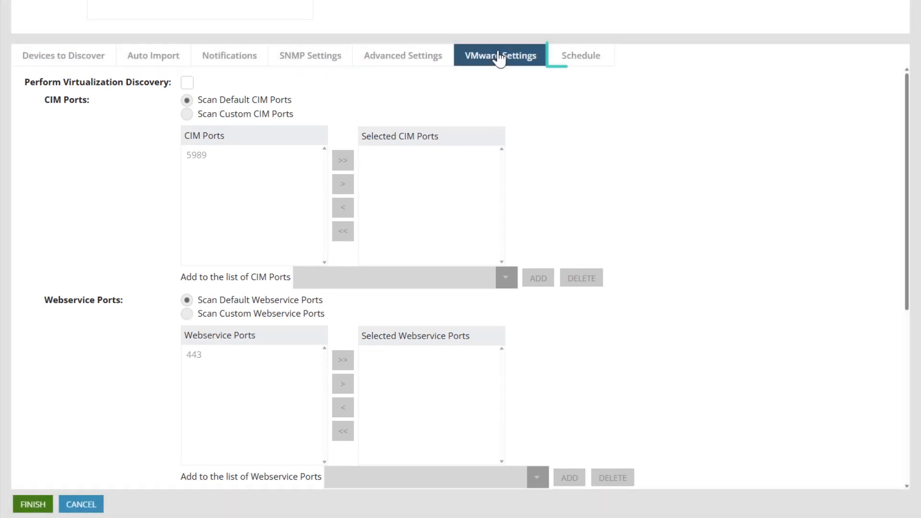
- Set the job's schedule to Recurring with a start time of 06:00
left_click(576, 56)
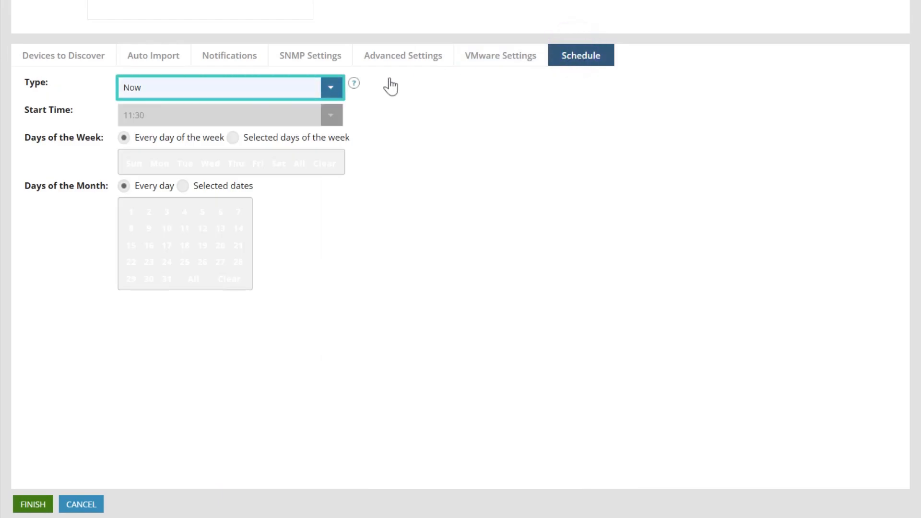
left_click(323, 88)
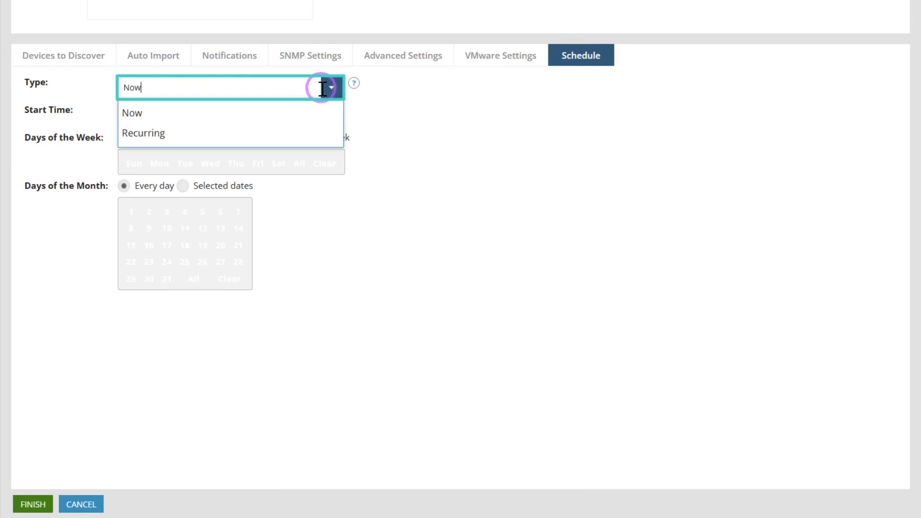
left_click(188, 142)
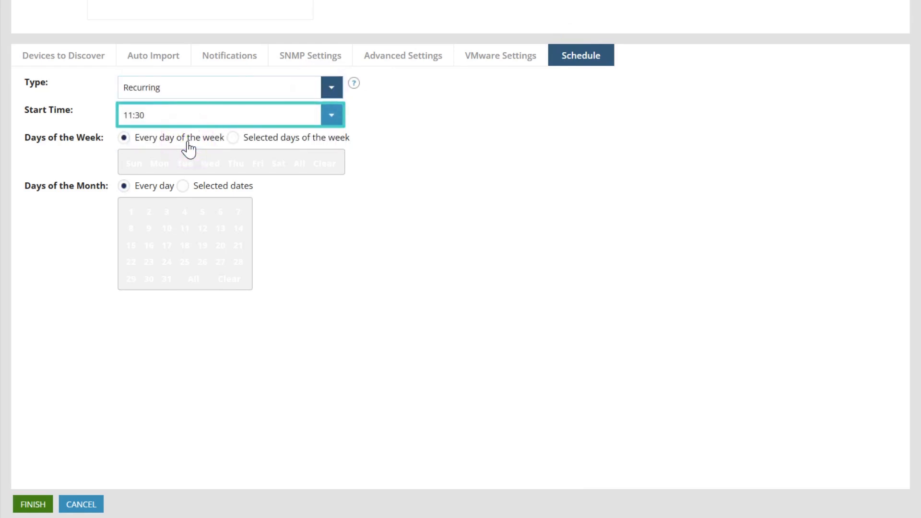
left_click(332, 116)
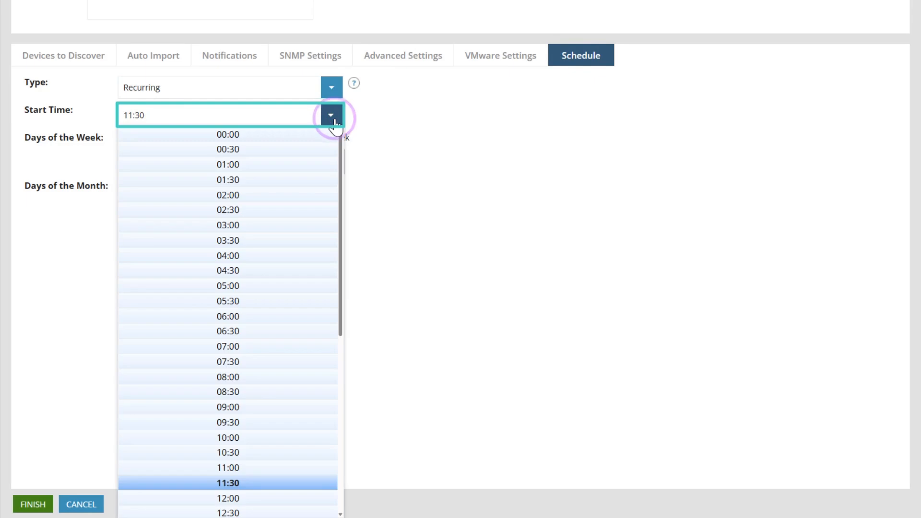
left_click(256, 317)
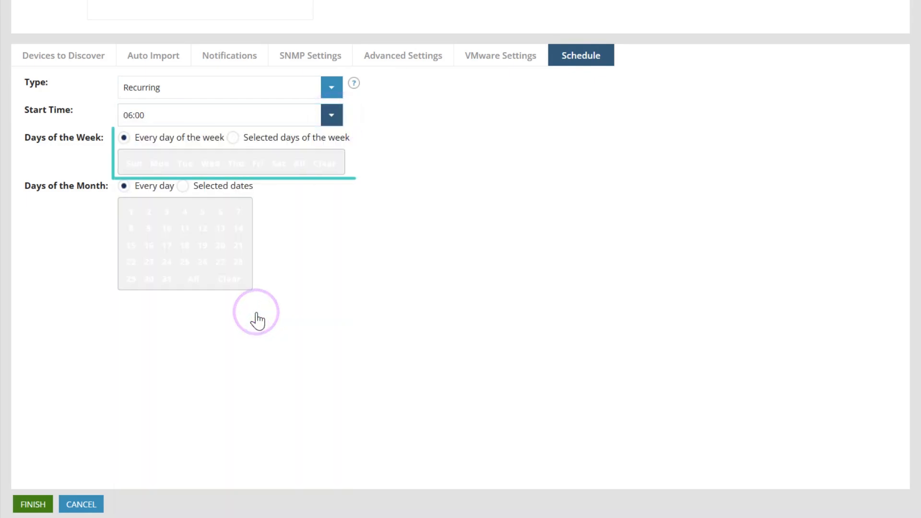
- Limit the schedule to Fridays and to days 10 and 20 of the month, and finish the discovery job
left_click(234, 139)
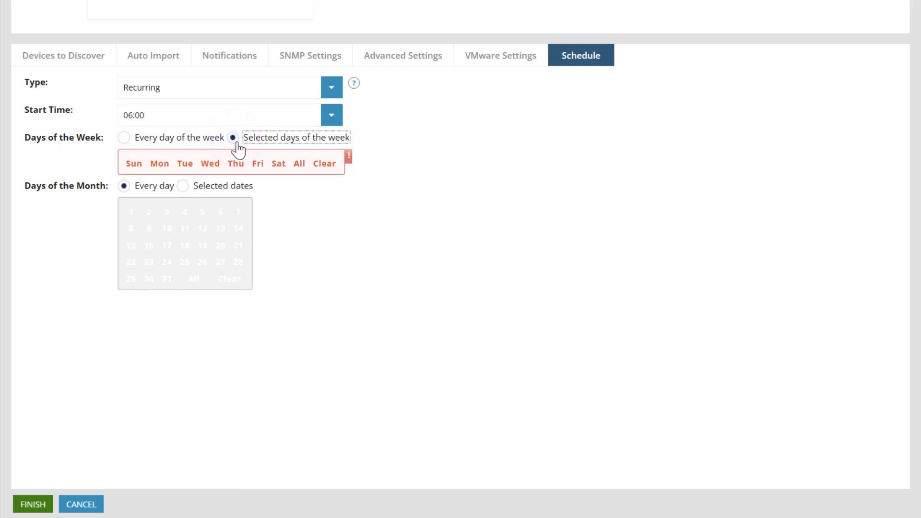
left_click(257, 168)
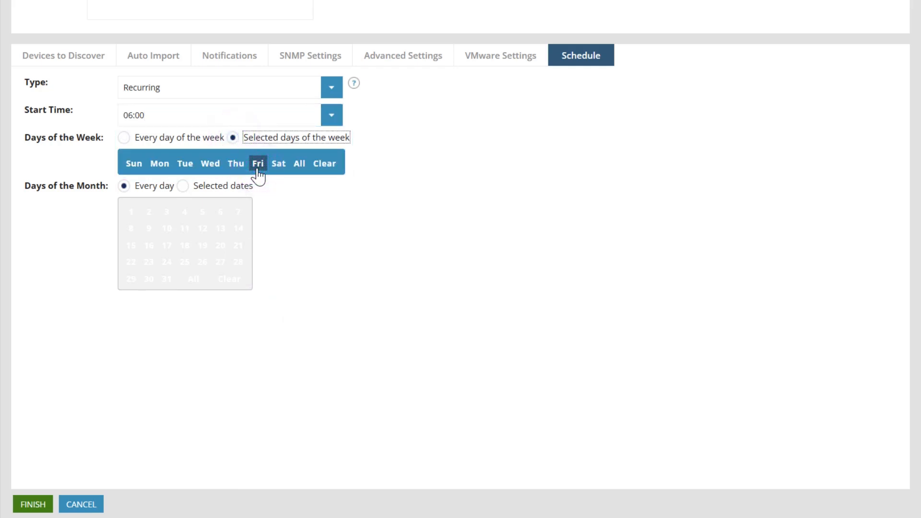
left_click(183, 187)
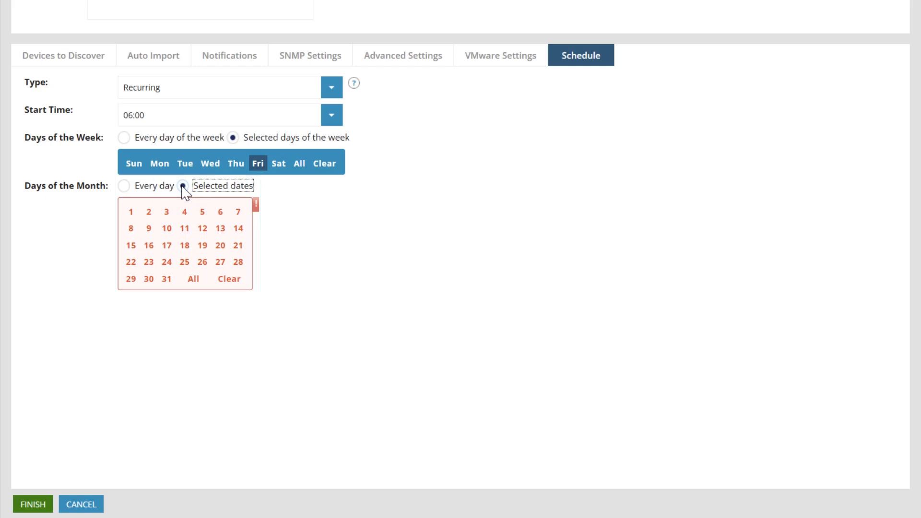
left_click(219, 248)
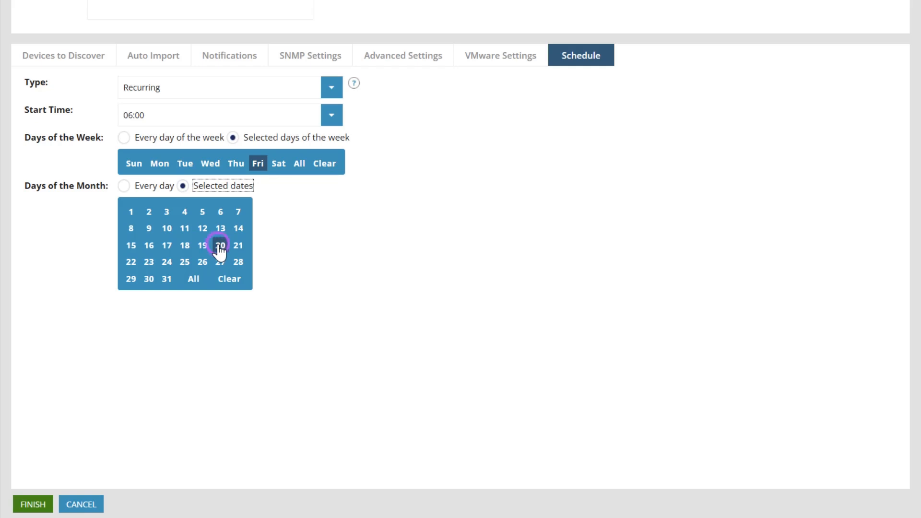
left_click(168, 230)
left_click(37, 507)
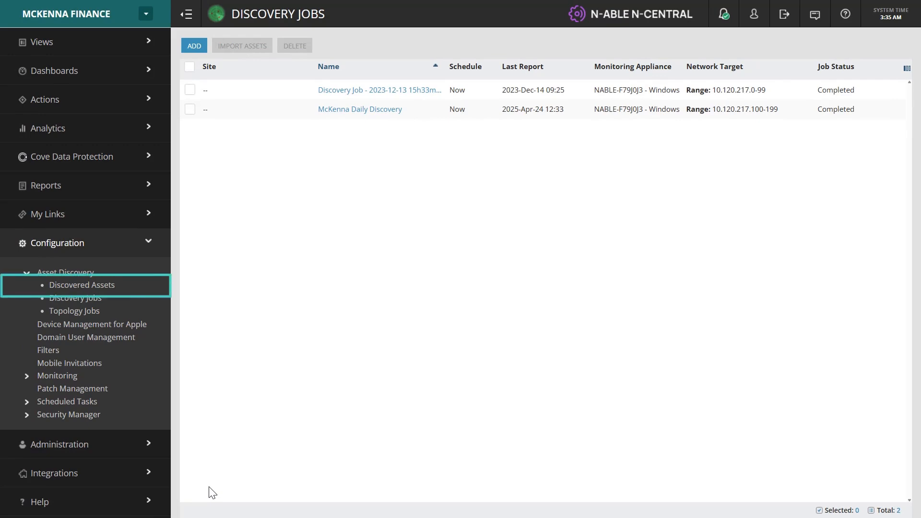
- In the discovered assets, set the device 10.120.75.151 to class Switch/Router with Other Operating System
left_click(97, 291)
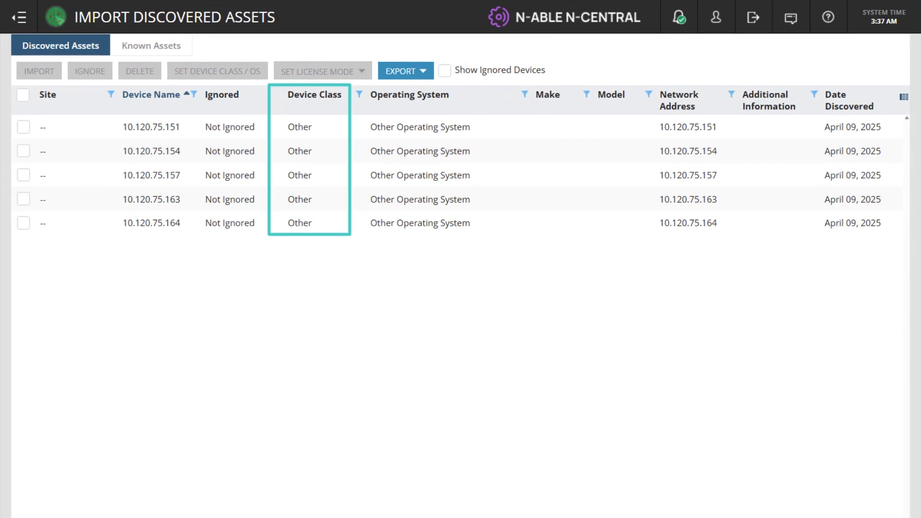
left_click(23, 127)
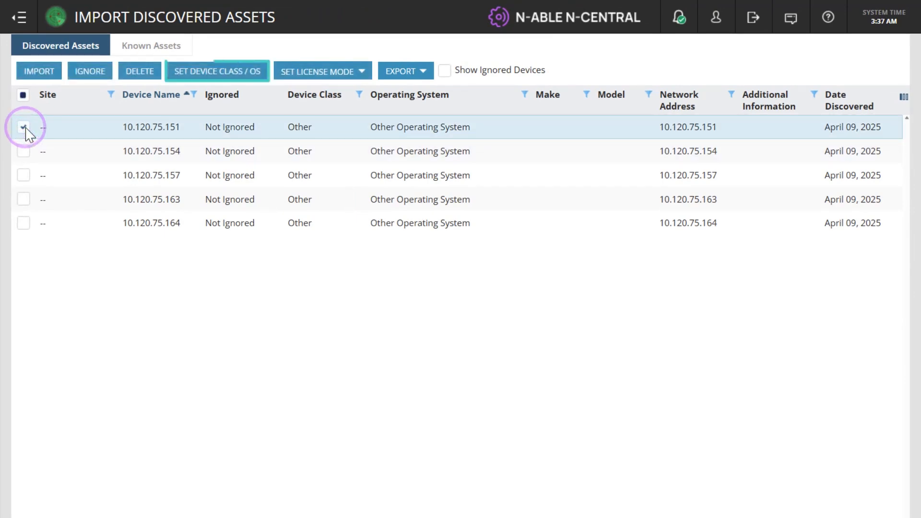
left_click(202, 75)
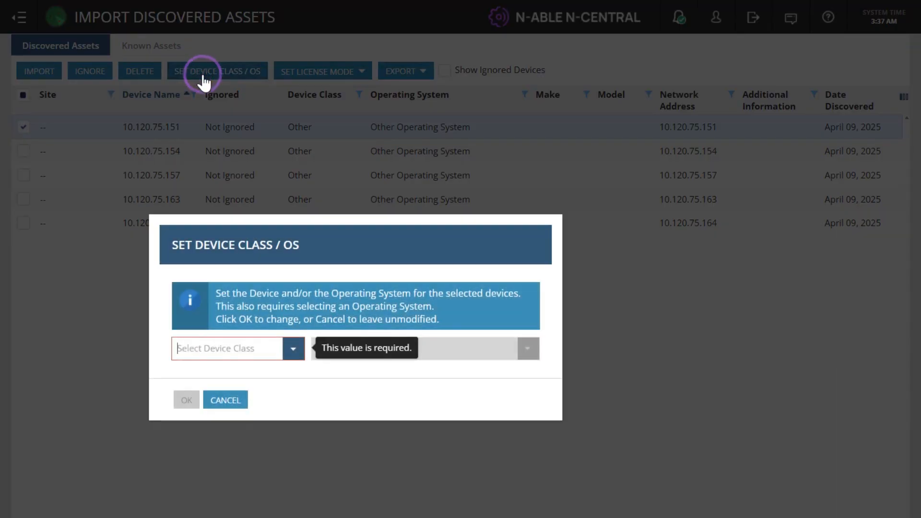
left_click(293, 349)
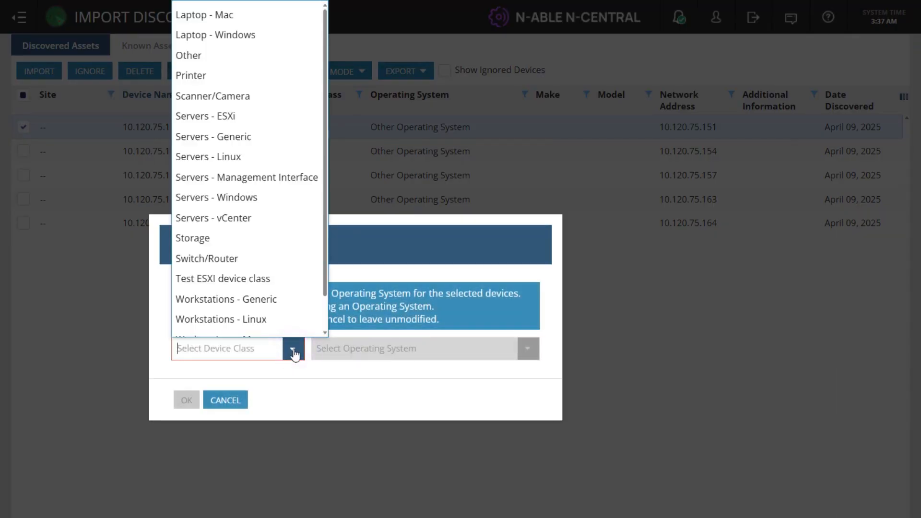
left_click(267, 259)
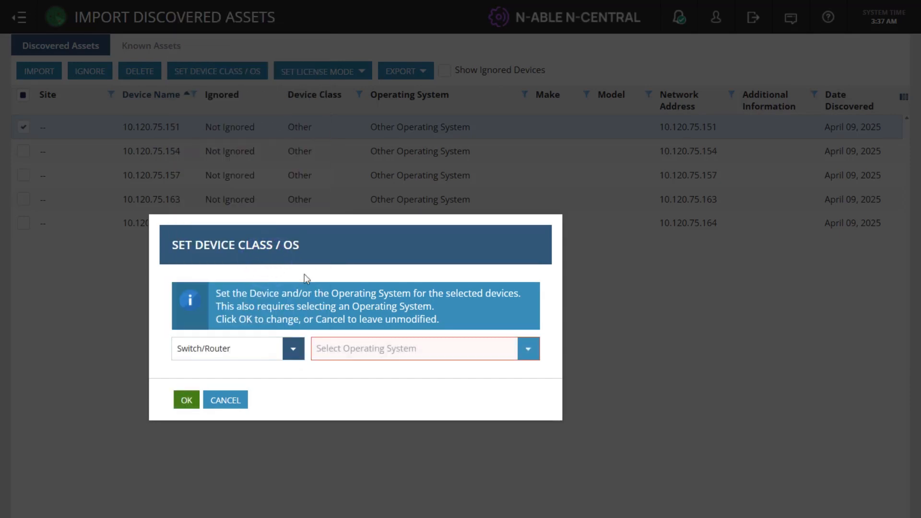
left_click(530, 351)
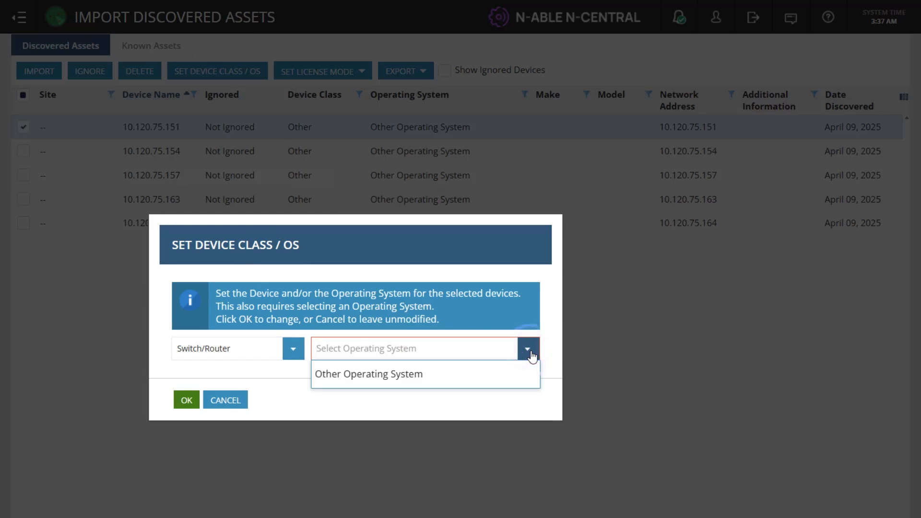
left_click(390, 374)
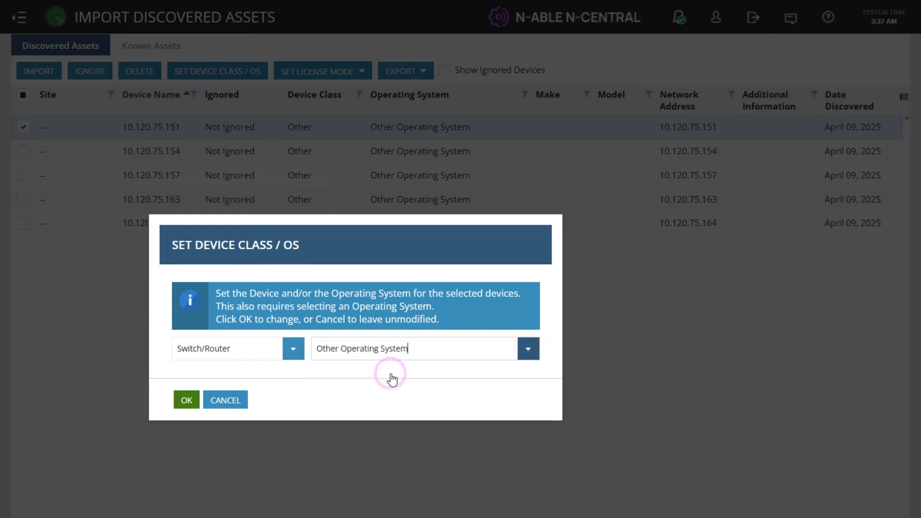
left_click(187, 402)
- Import the selected device 10.120.75.151 into the system
left_click(42, 73)
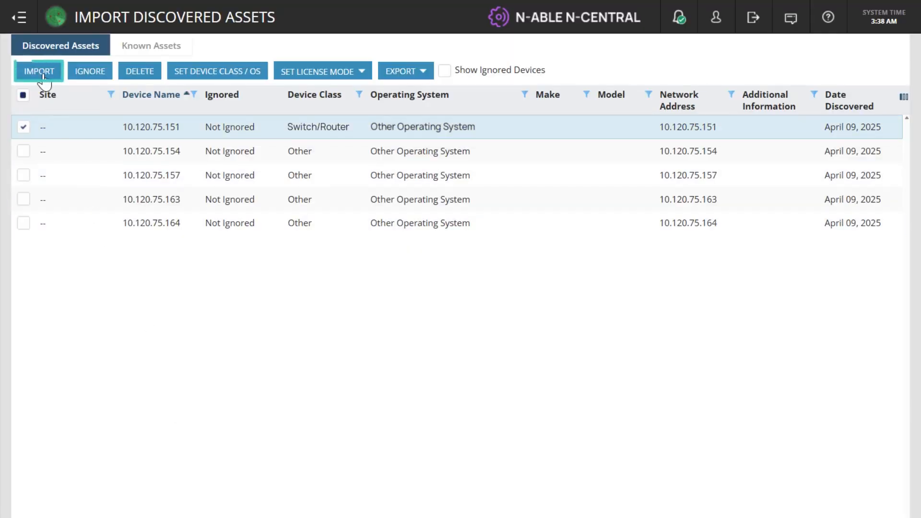
left_click(43, 73)
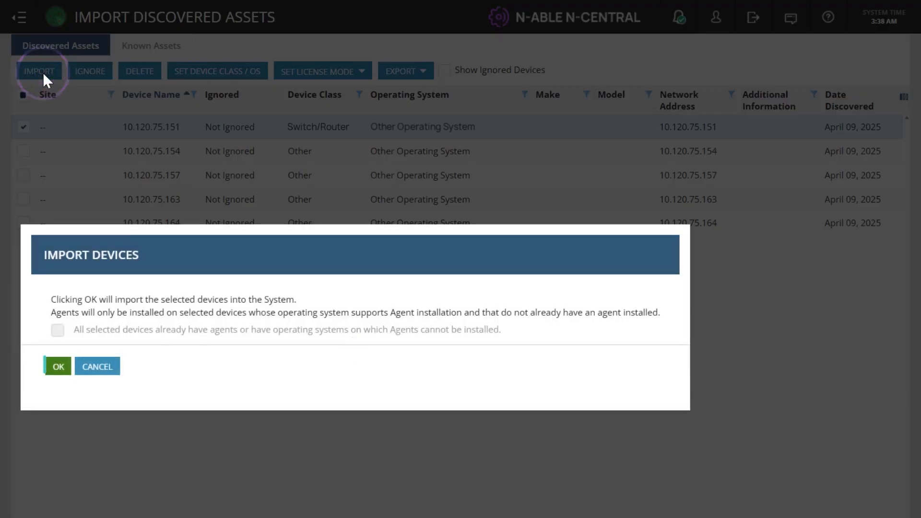
left_click(58, 367)
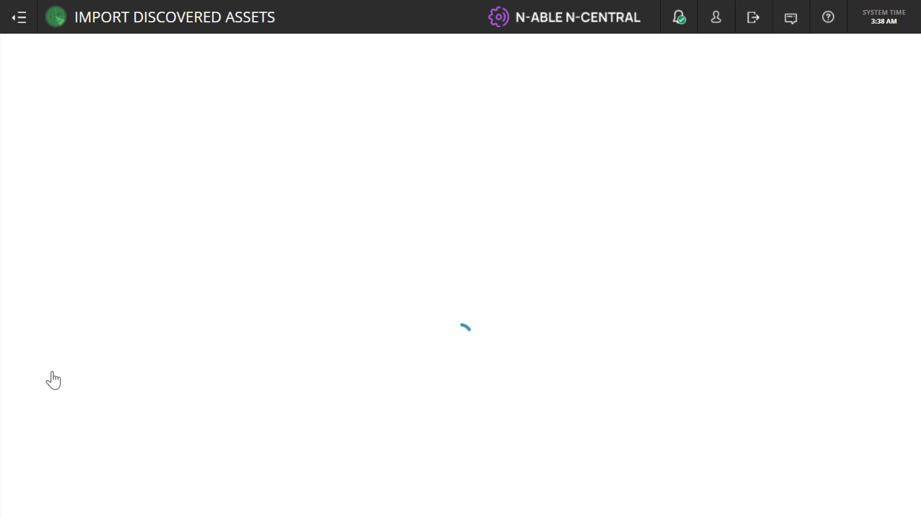